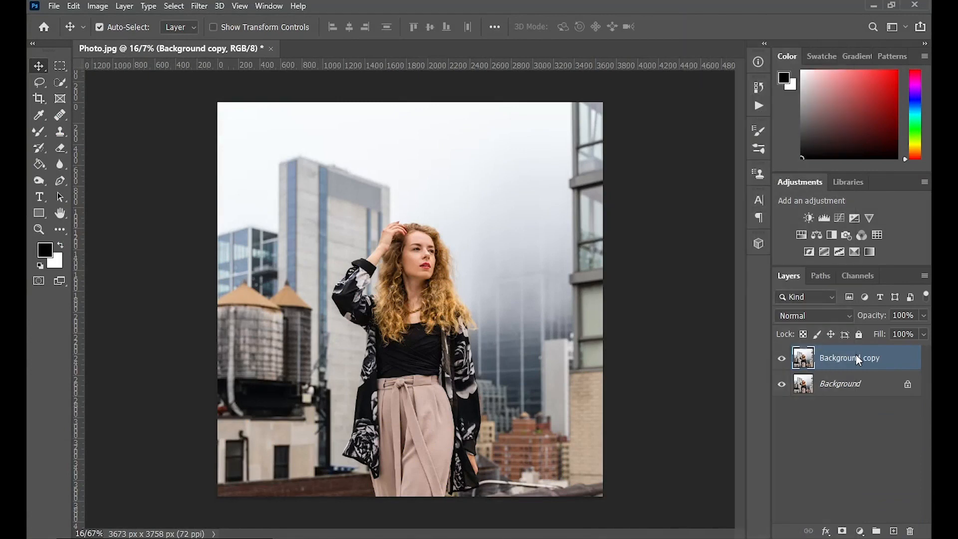
- Convert the Background copy layer to a smart object and open it in the Camera Raw Filter
right_click(856, 358)
click(771, 182)
click(199, 6)
click(243, 103)
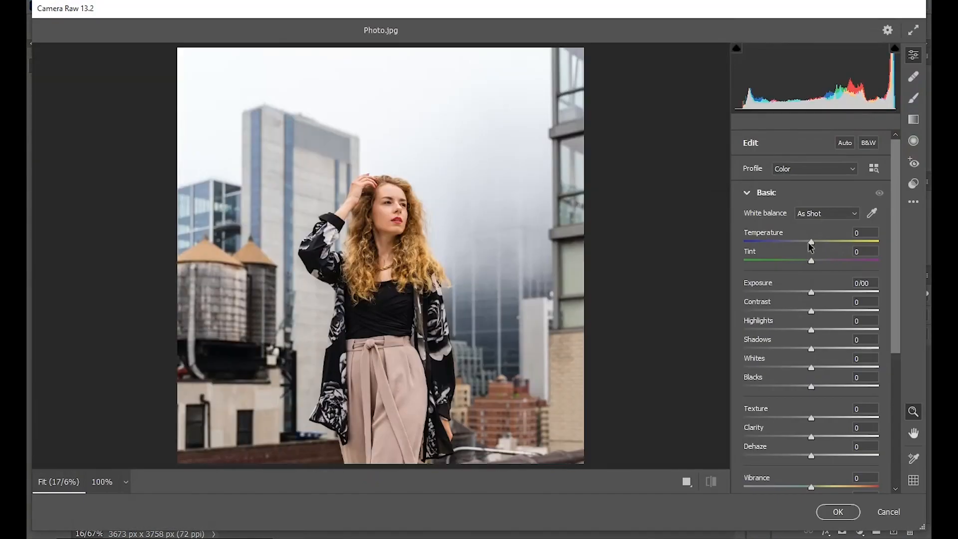
- Set Temperature to -19, Tint -21, Exposure -0.50, Contrast +23, Highlights +19, Shadows -15, Whites -60 and Blacks +26
drag(811, 242, 825, 334)
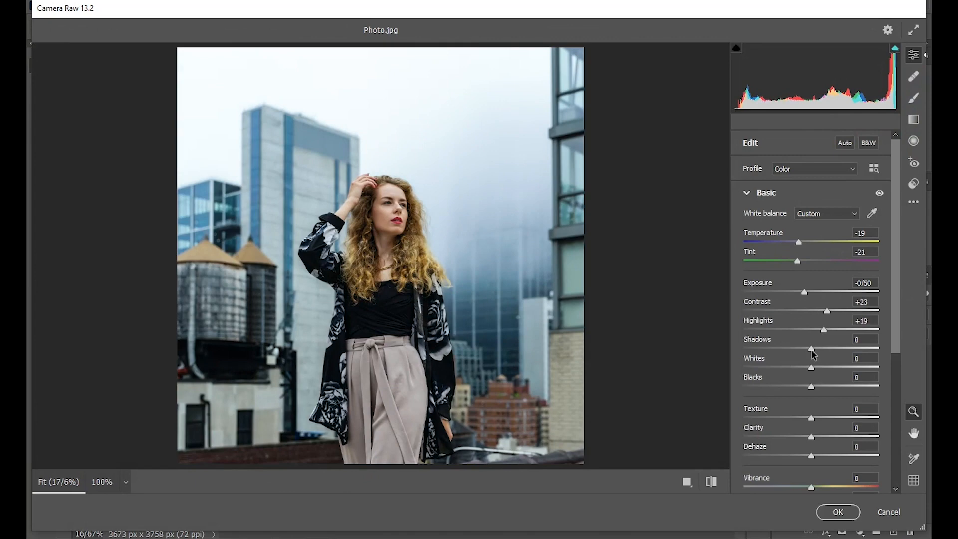
drag(811, 349, 830, 388)
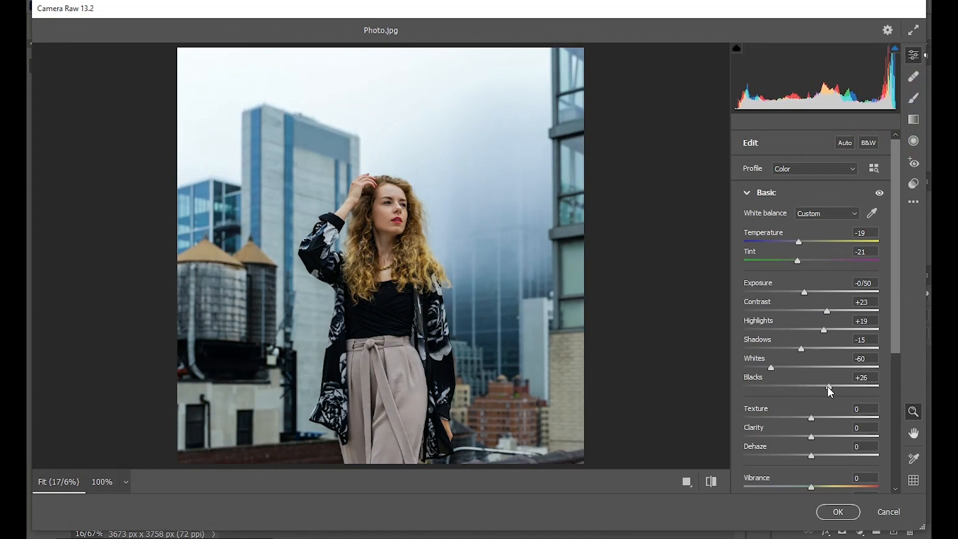
- Set Clarity to +64, Dehaze to +14, Vibrance to +35 and Saturation to -10 in the Basic adjustments
drag(812, 437, 858, 437)
drag(812, 458, 820, 456)
scroll(791, 399, down, 3)
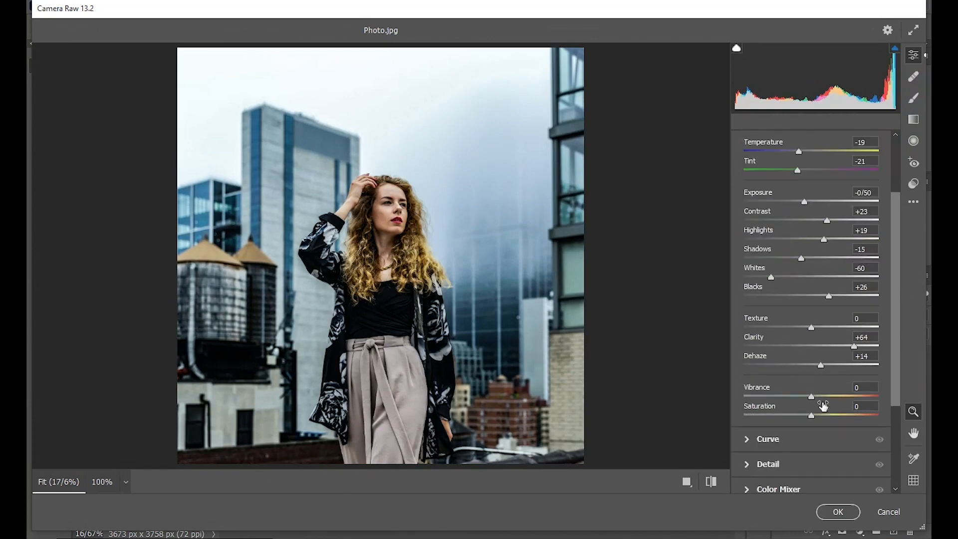
drag(811, 398, 802, 416)
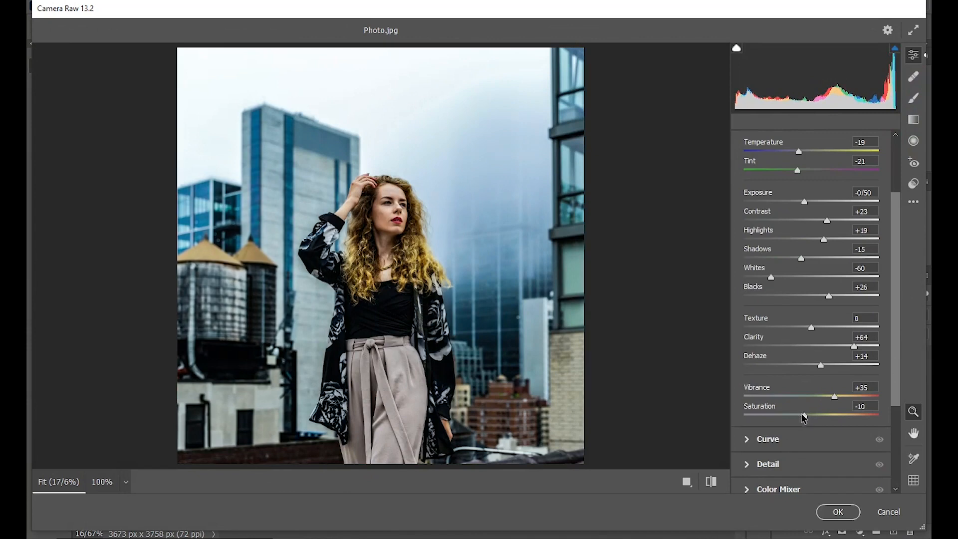
- Add a shadow point to the tone curve with input 29 and output 38
click(749, 439)
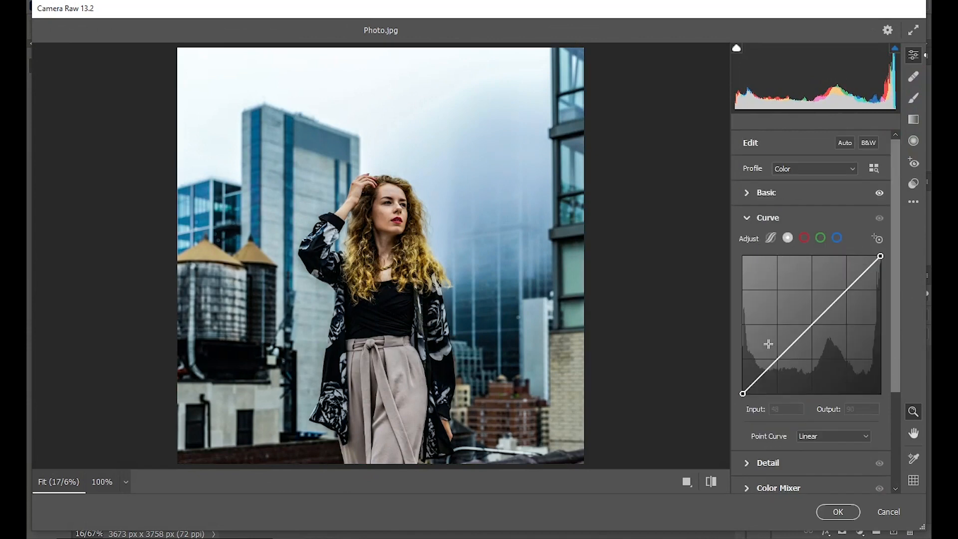
click(769, 372)
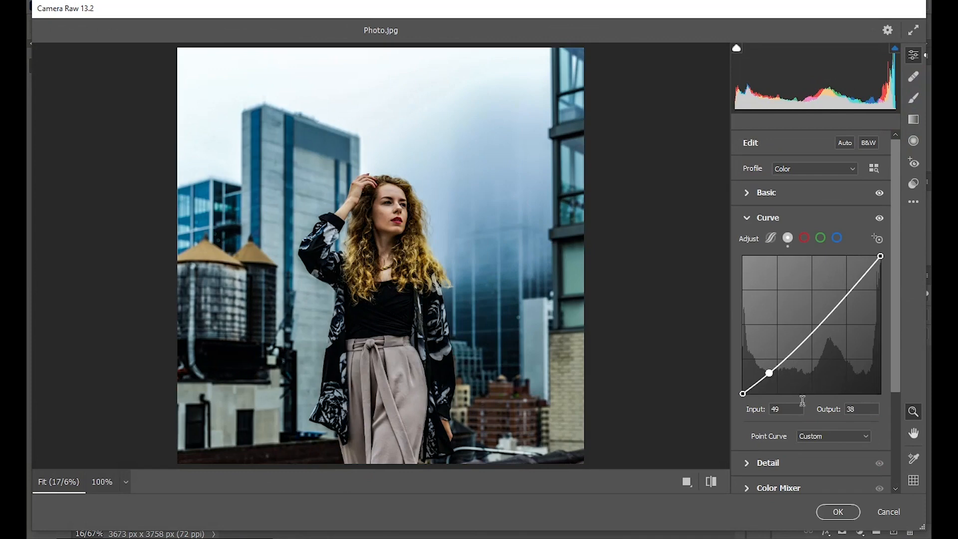
click(764, 412)
text(29)
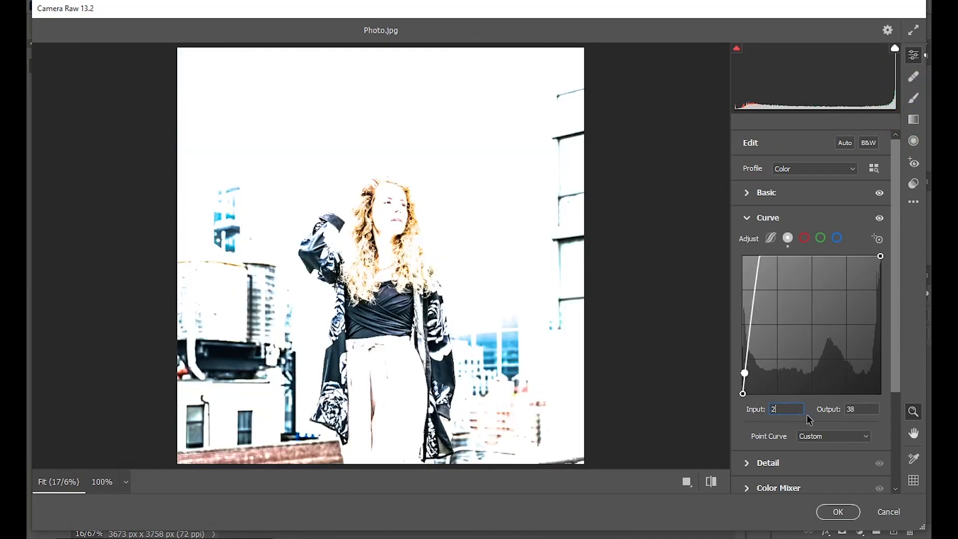
click(858, 409)
text(38)
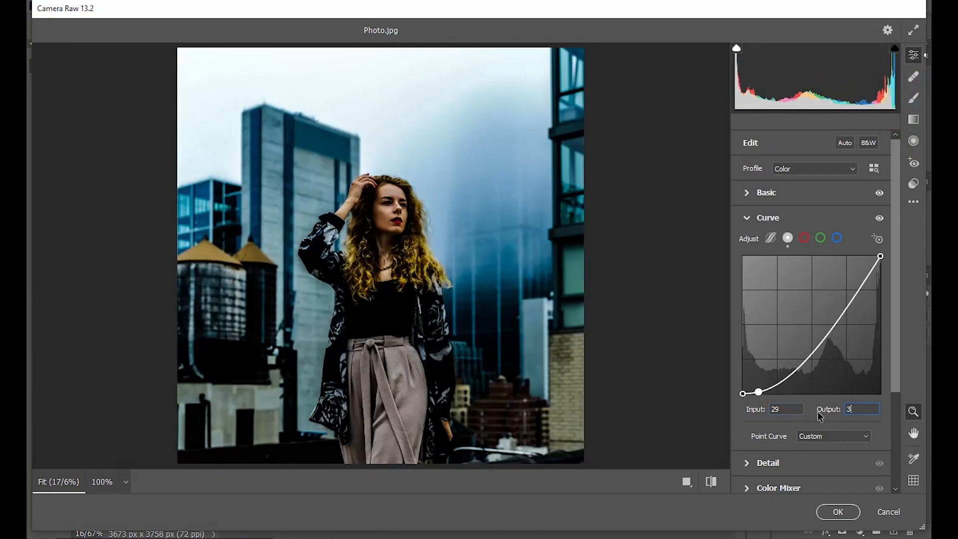
- Add a midtone point to the curve at input 136, output 167, and lower the white end point's output to 239
click(825, 301)
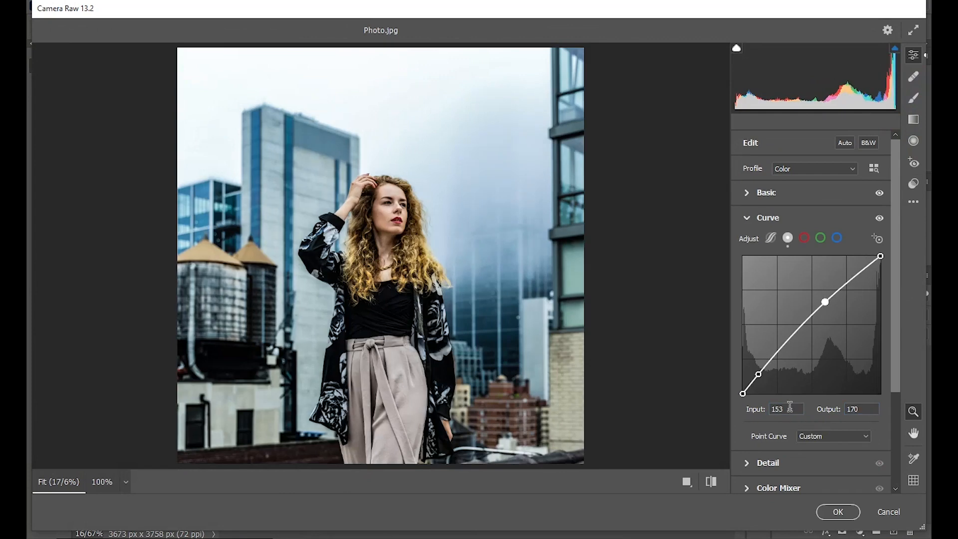
drag(785, 403, 746, 412)
text(136)
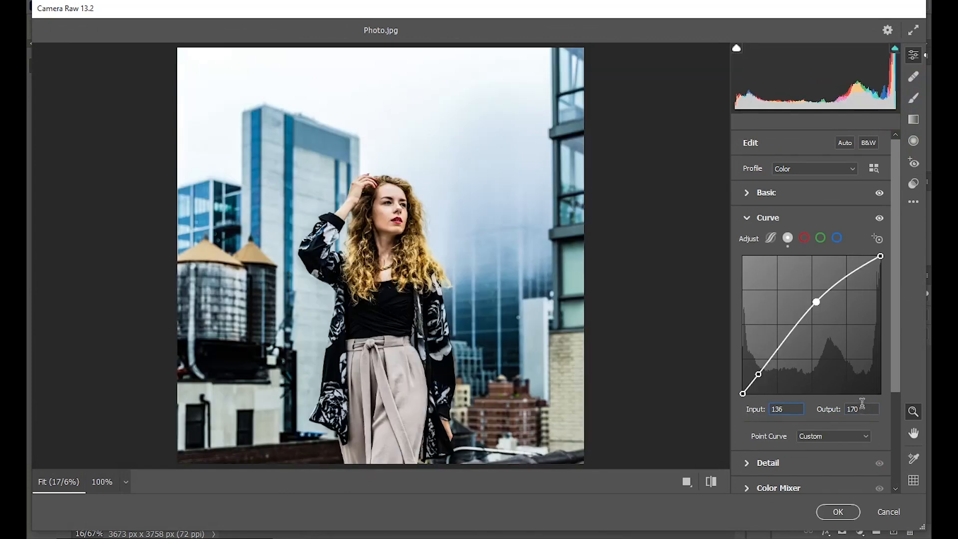
drag(861, 402, 837, 409)
text(16)
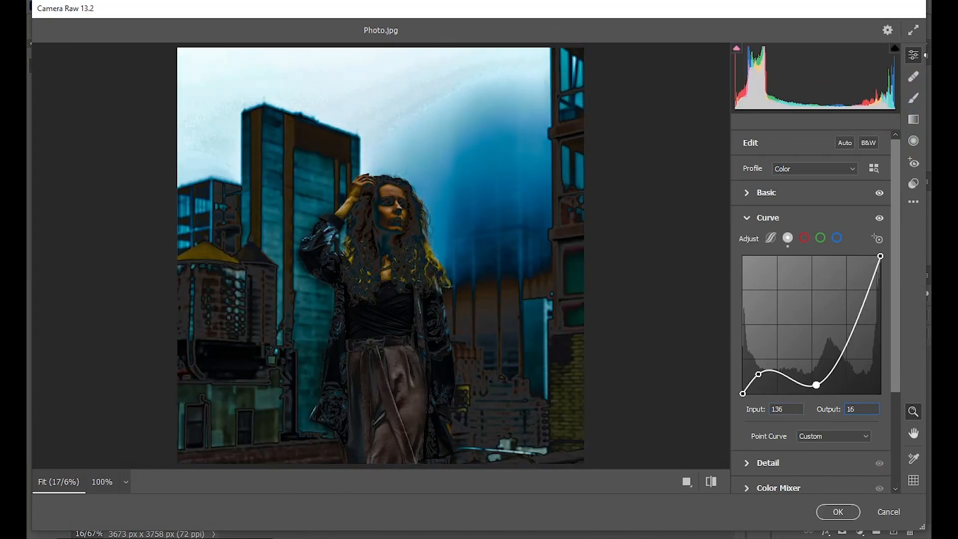
text(7)
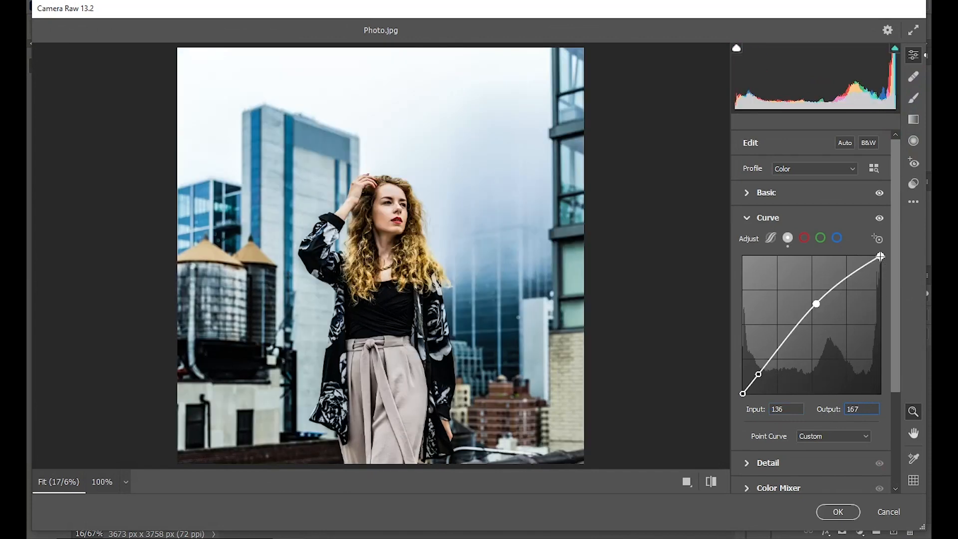
drag(881, 256, 880, 258)
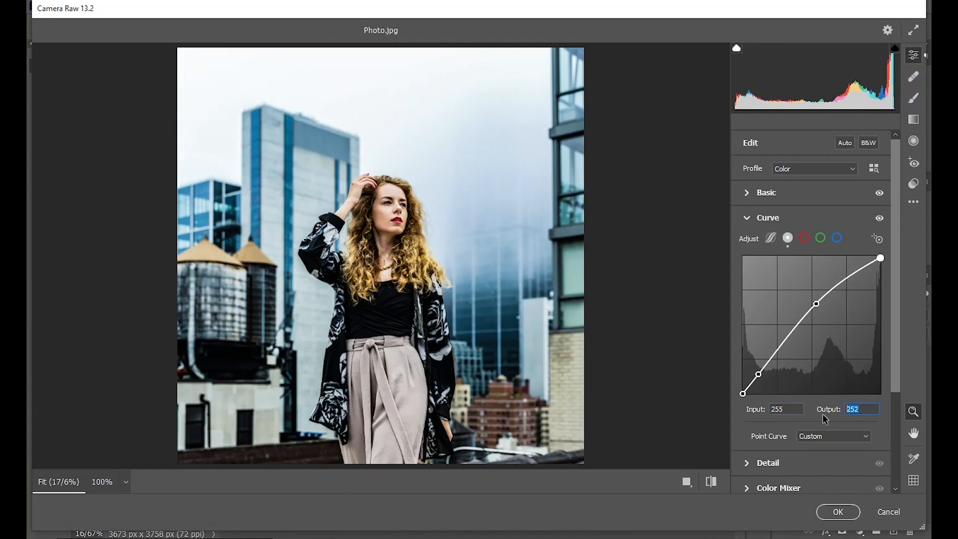
text(239)
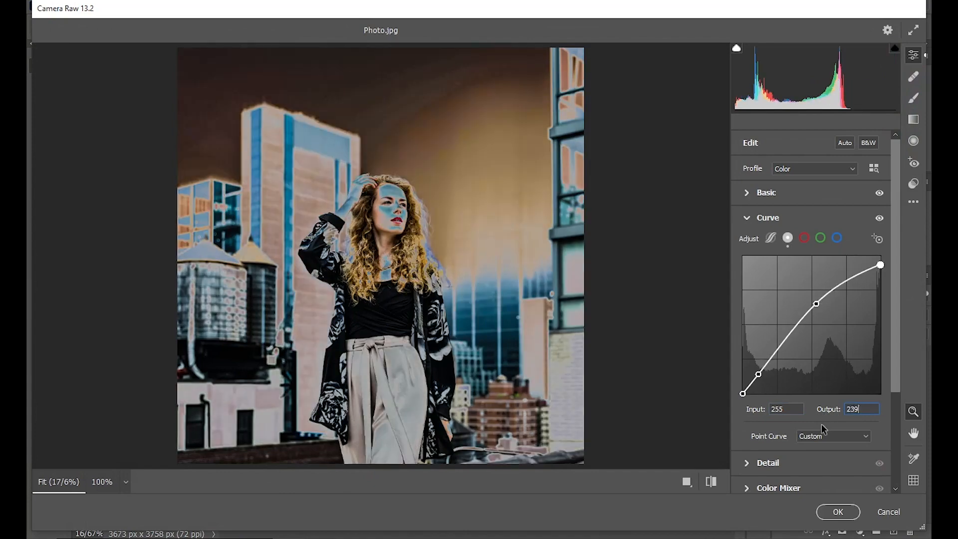
- Set Sharpening to 26 with Radius 1.7 and Detail 12, and Noise Reduction to 20, while checking the face at 100%
click(746, 465)
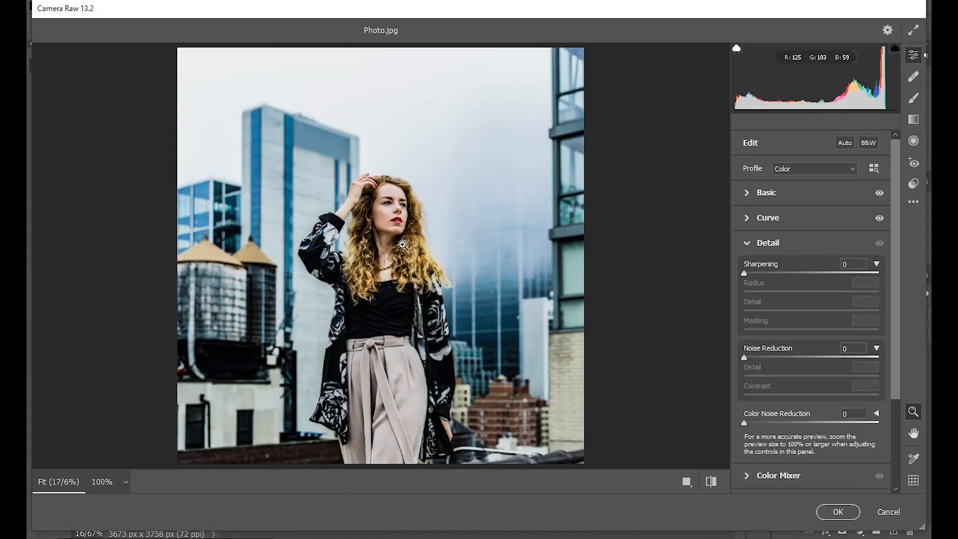
click(383, 234)
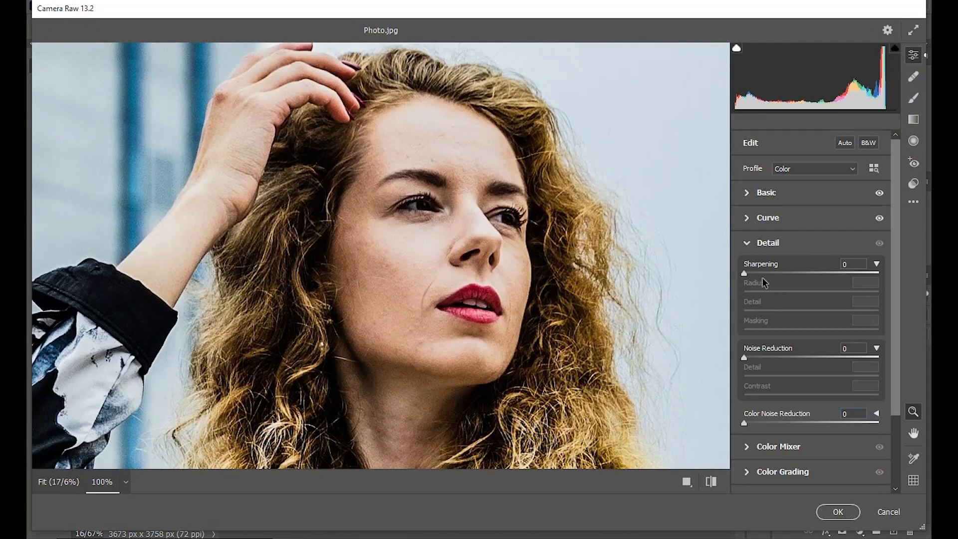
drag(747, 270, 761, 312)
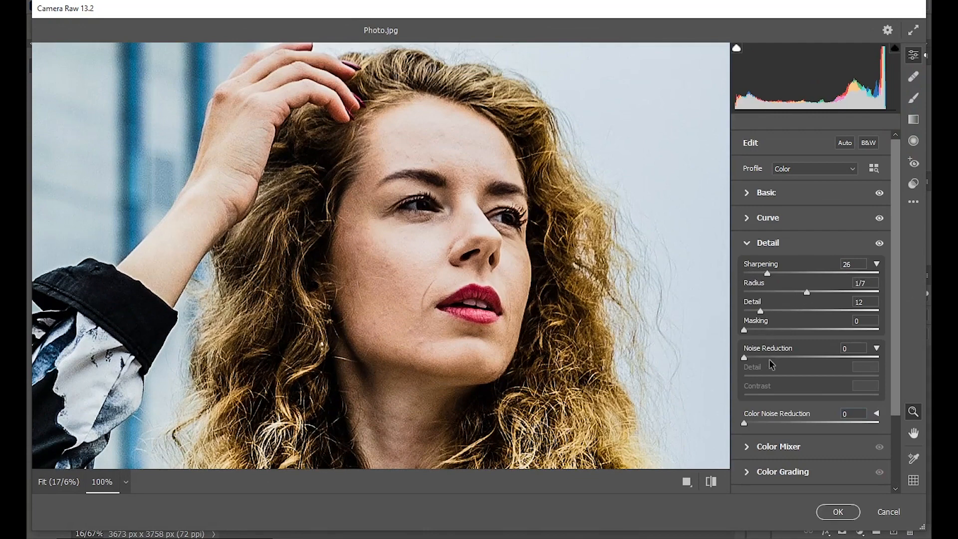
drag(743, 357, 770, 361)
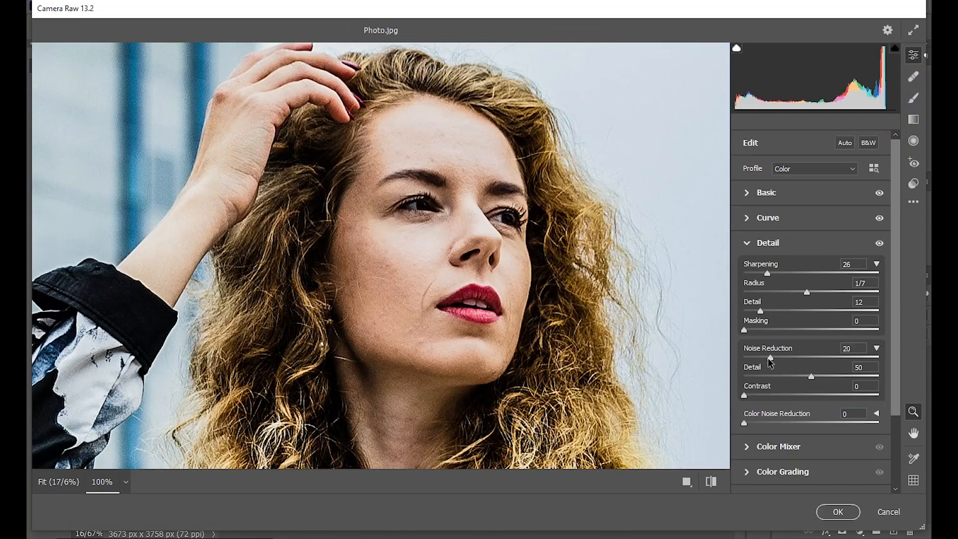
- Shift the Color Mixer hues to -62 for Reds, -36 for Yellows and +100 for Aquas
click(749, 447)
click(757, 307)
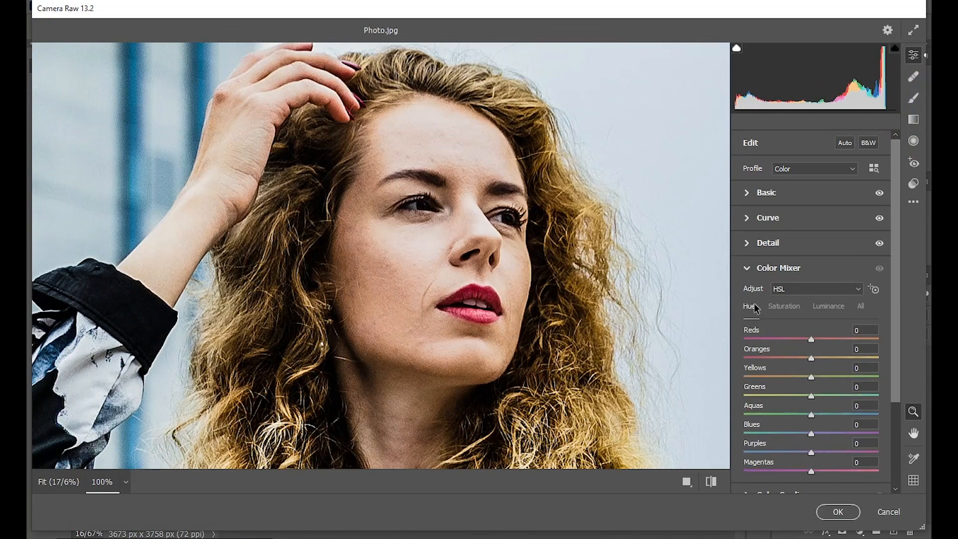
click(597, 365)
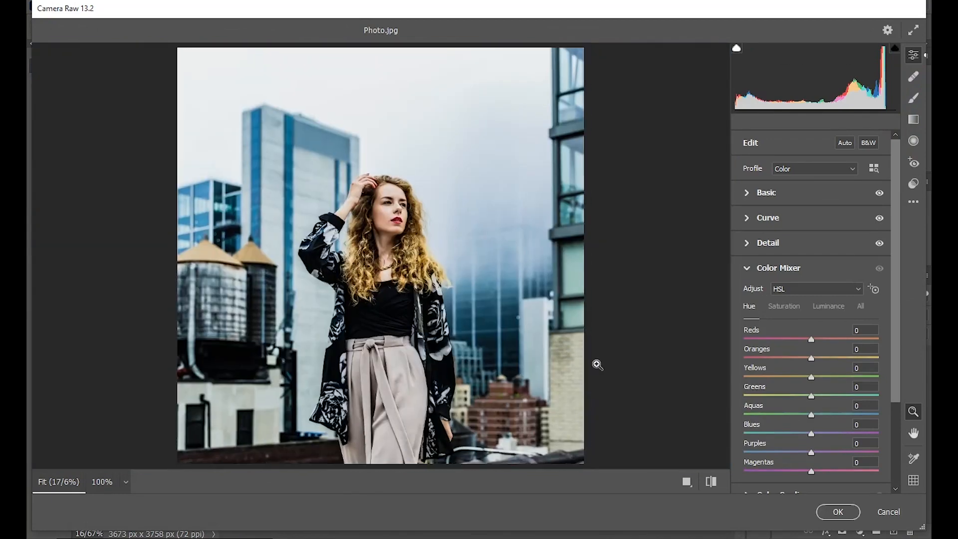
drag(810, 338, 770, 341)
drag(811, 377, 786, 382)
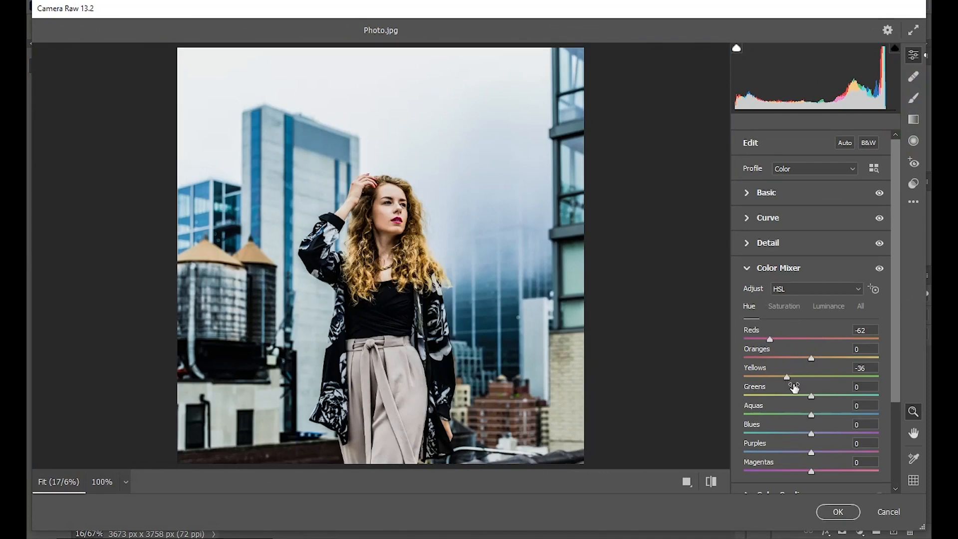
drag(811, 418, 900, 421)
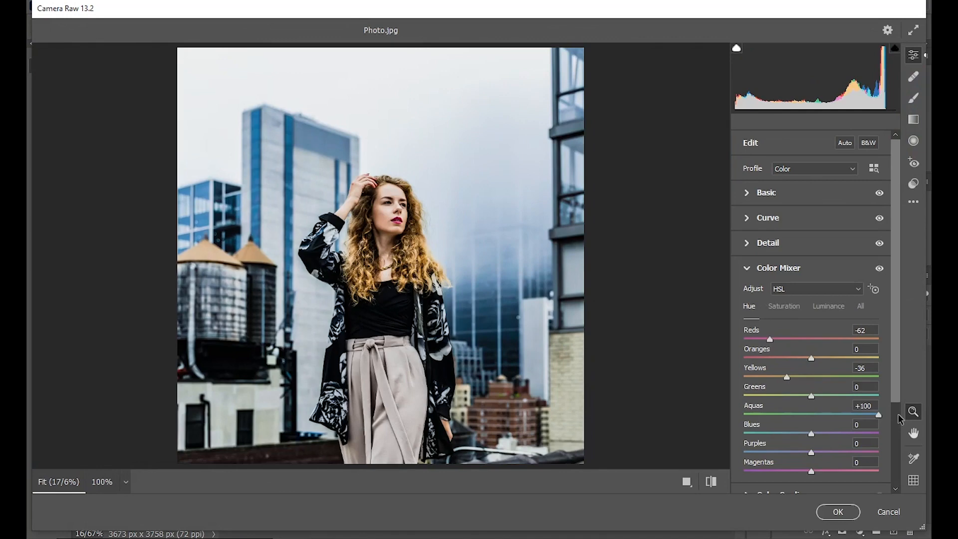
- Set HSL saturation to Reds +40, Oranges +31, Yellows +27, Aquas +57 and Blues -20, and luminance to Oranges +16 and Yellows -36
click(792, 306)
drag(810, 339, 829, 378)
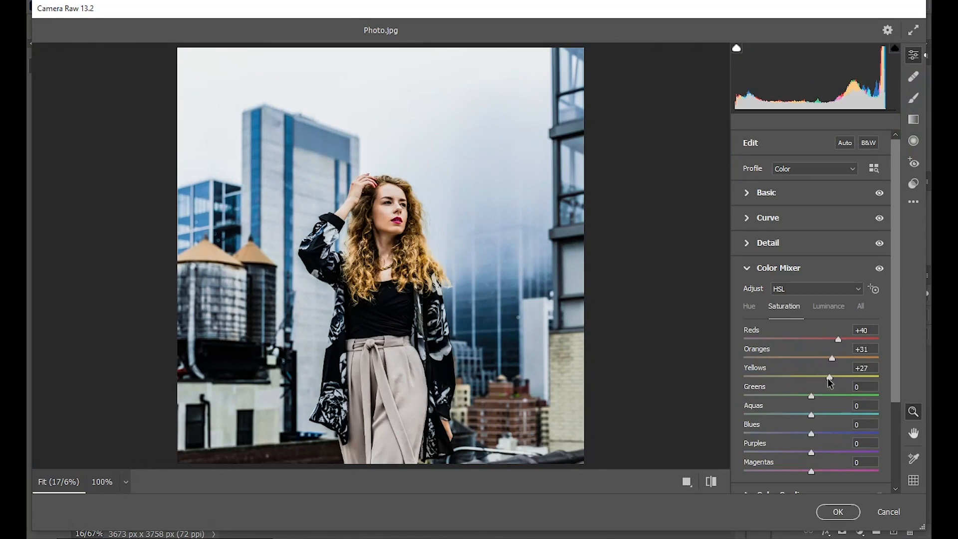
drag(815, 412, 797, 436)
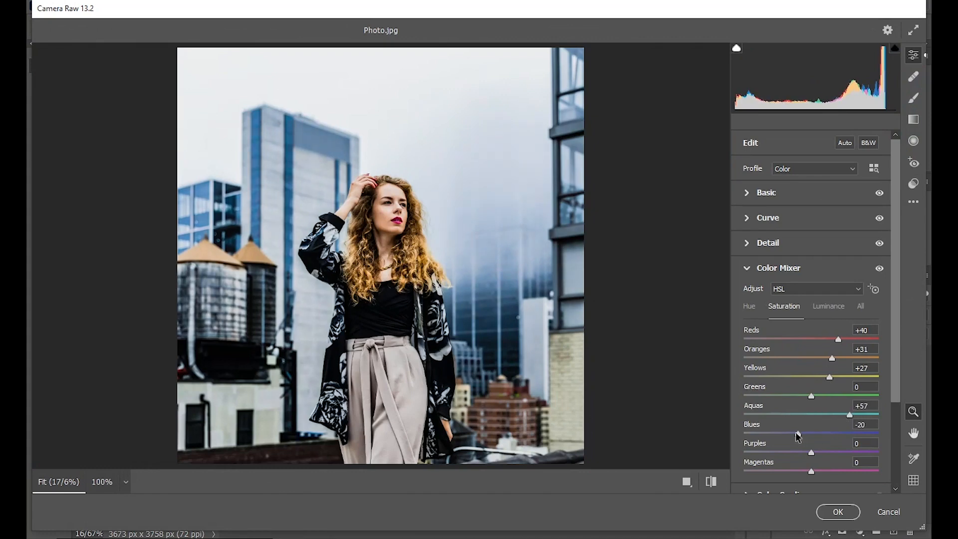
click(821, 310)
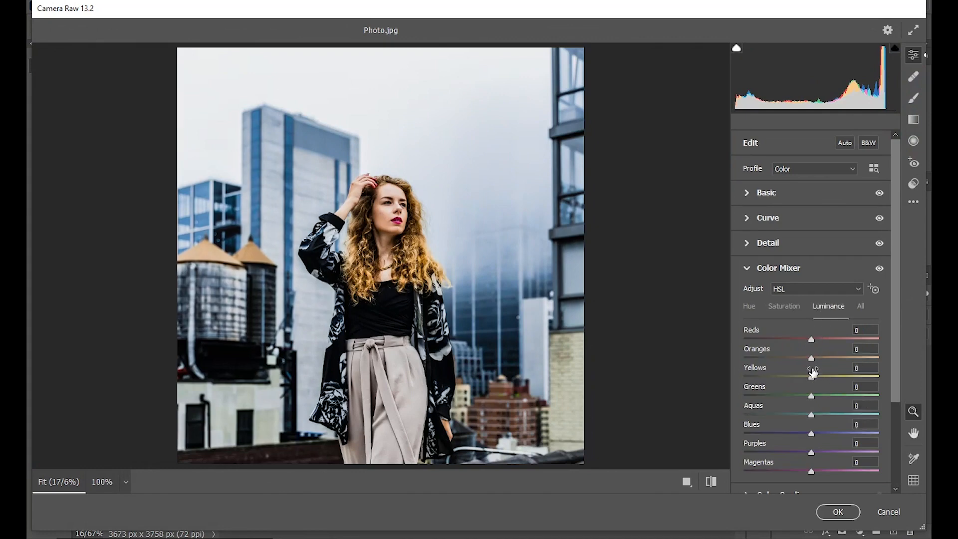
drag(813, 361, 786, 378)
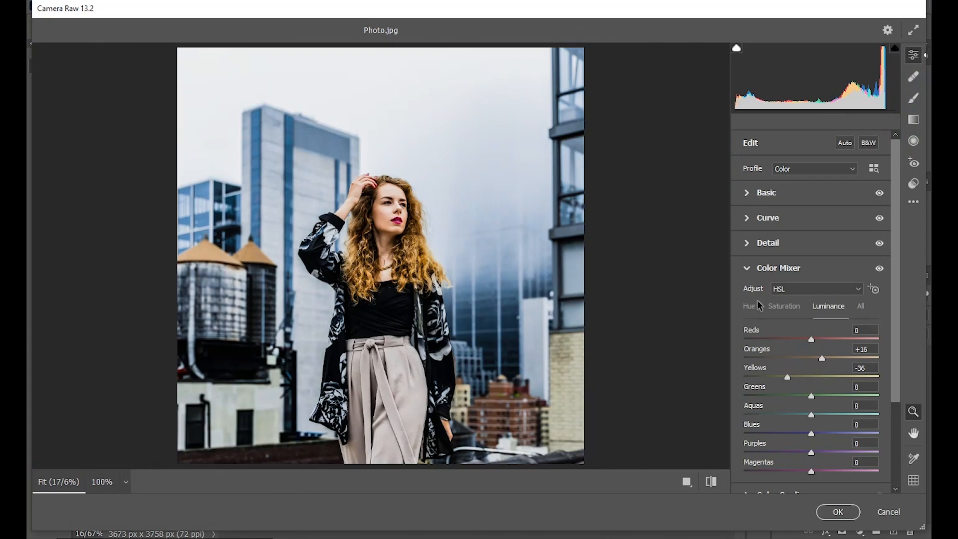
- Color grade the shadows with hue 190 and adjust their saturation and luminance
scroll(770, 408, down, 2)
click(756, 403)
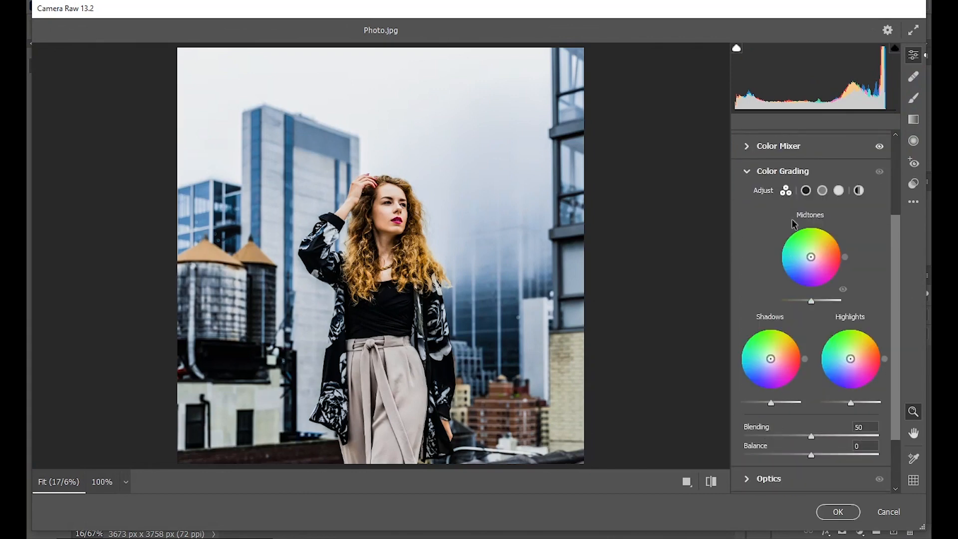
click(804, 191)
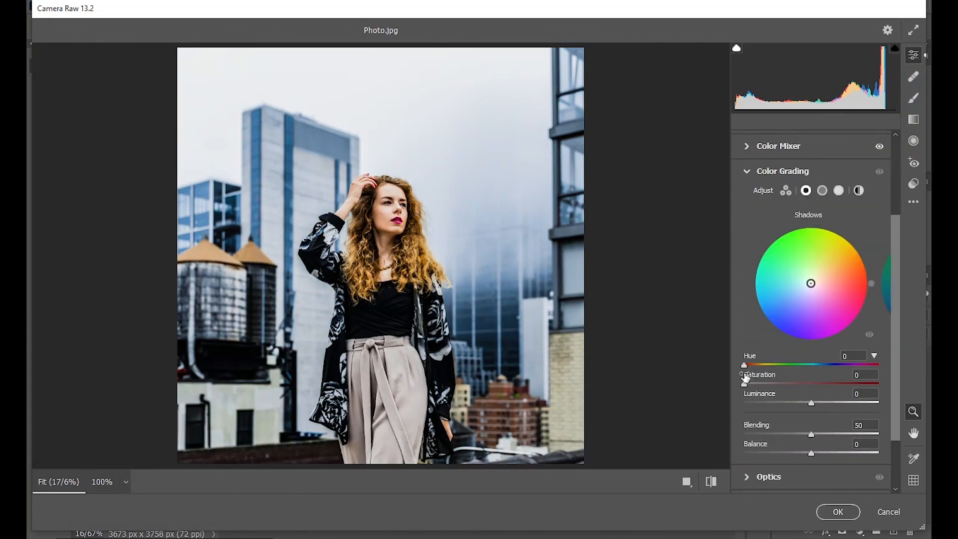
drag(747, 367, 818, 368)
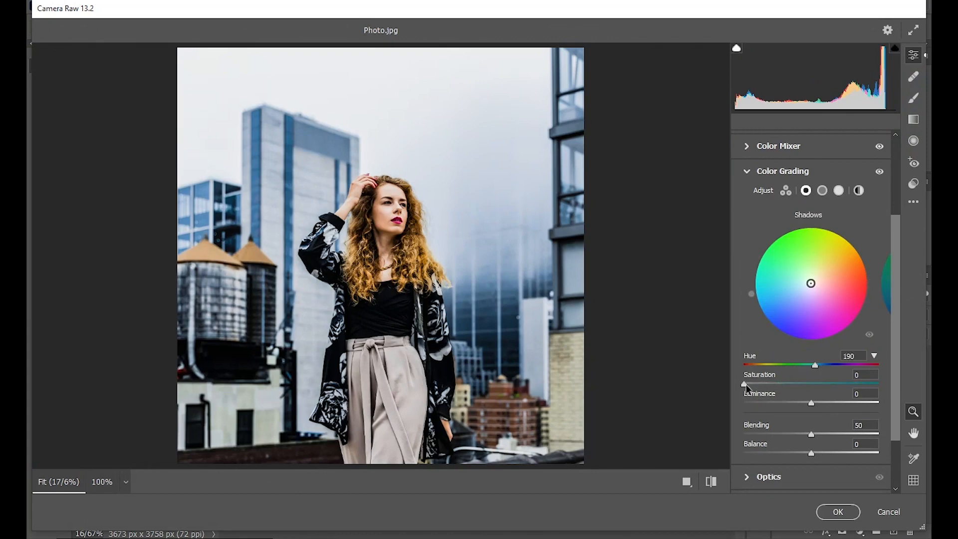
drag(744, 386, 784, 408)
- Color grade the midtones with hue 239, saturation 14 and luminance -35
click(822, 190)
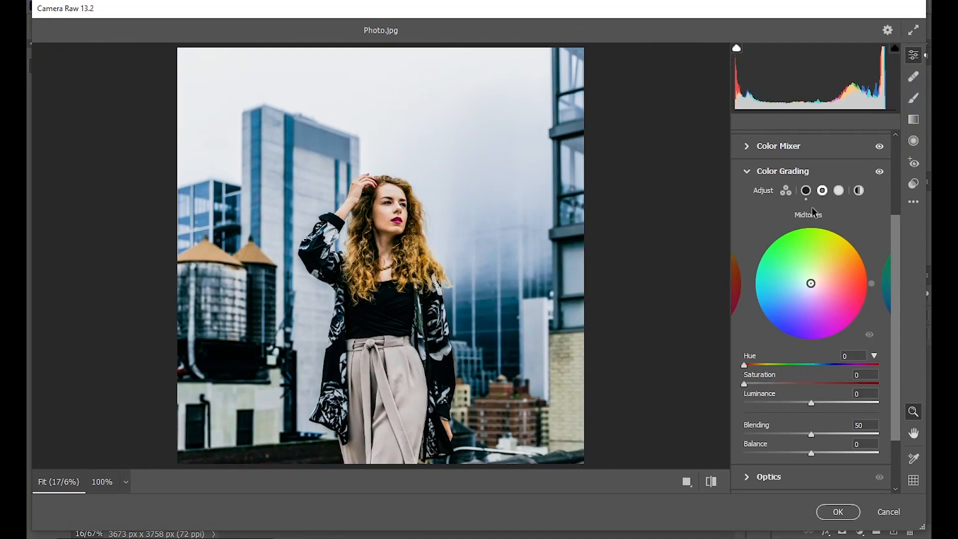
drag(747, 365, 834, 368)
drag(745, 385, 764, 385)
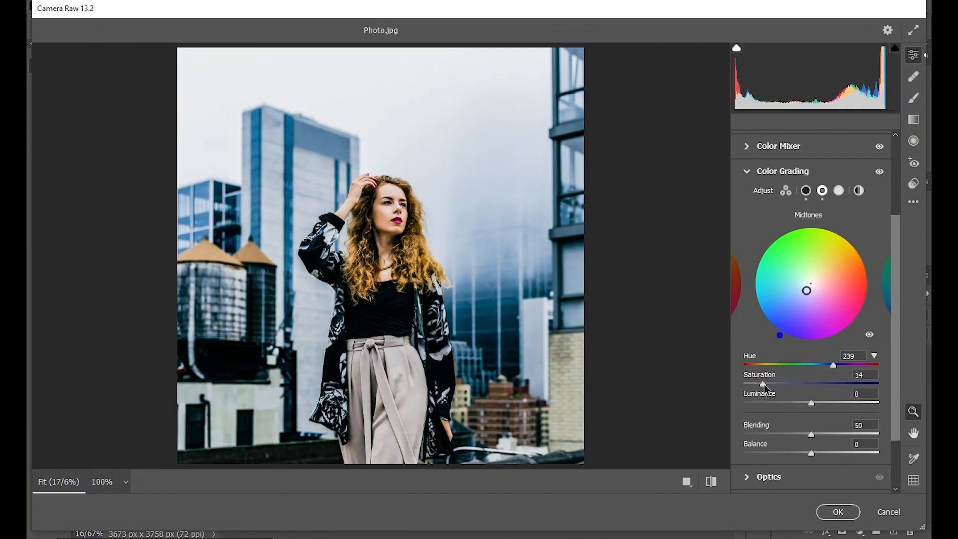
drag(813, 406, 791, 408)
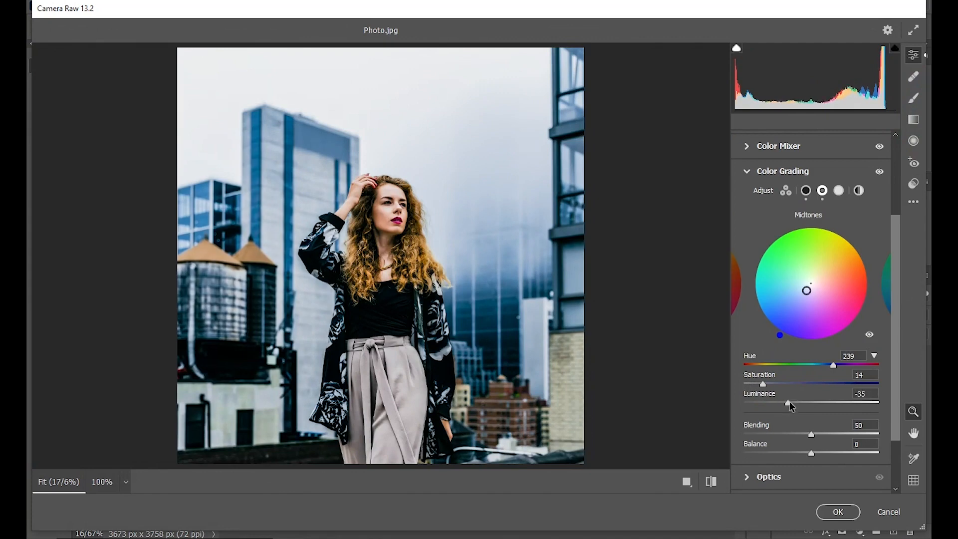
- Color grade the highlights with hue 200, saturation 9 and luminance +39, and set blending to 38 and balance to -22
click(840, 192)
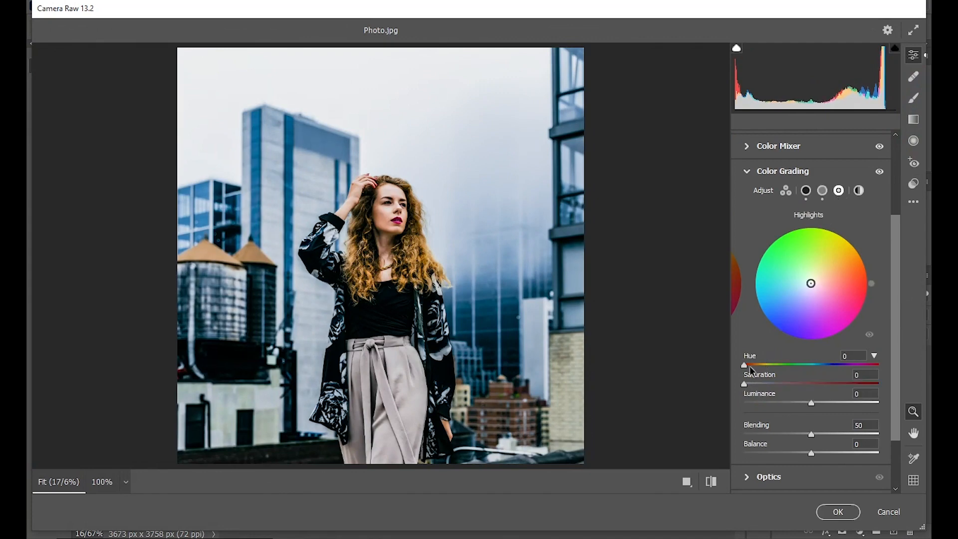
drag(746, 366, 818, 366)
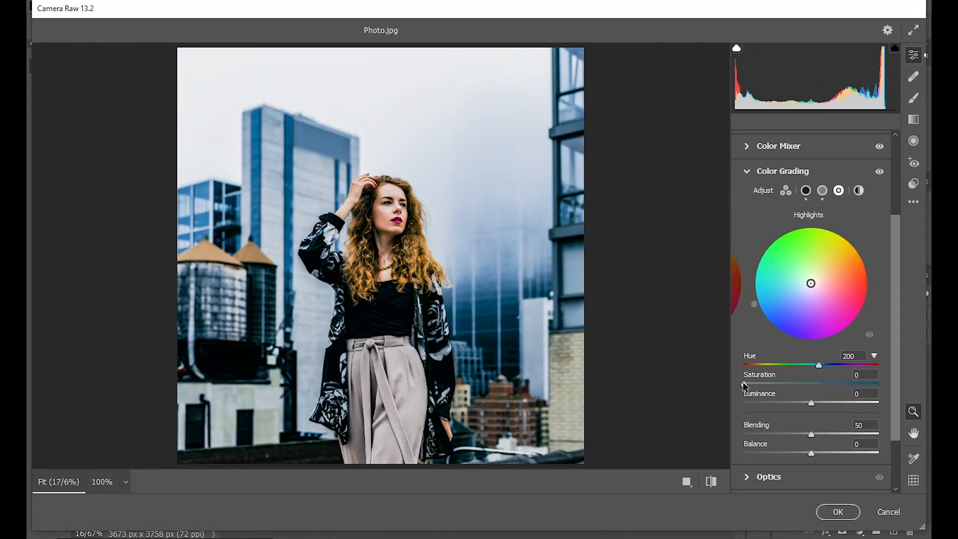
drag(744, 384, 756, 385)
drag(811, 402, 838, 402)
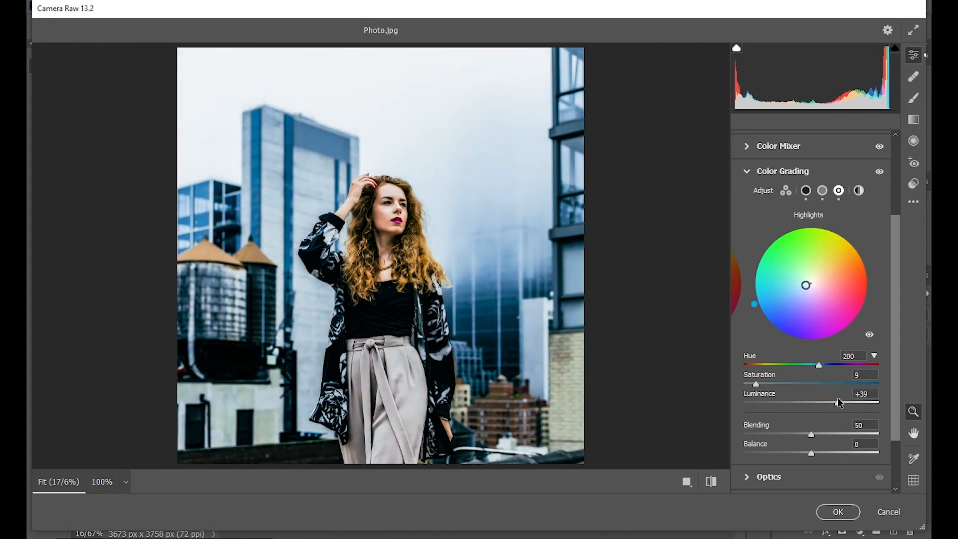
drag(811, 439, 797, 456)
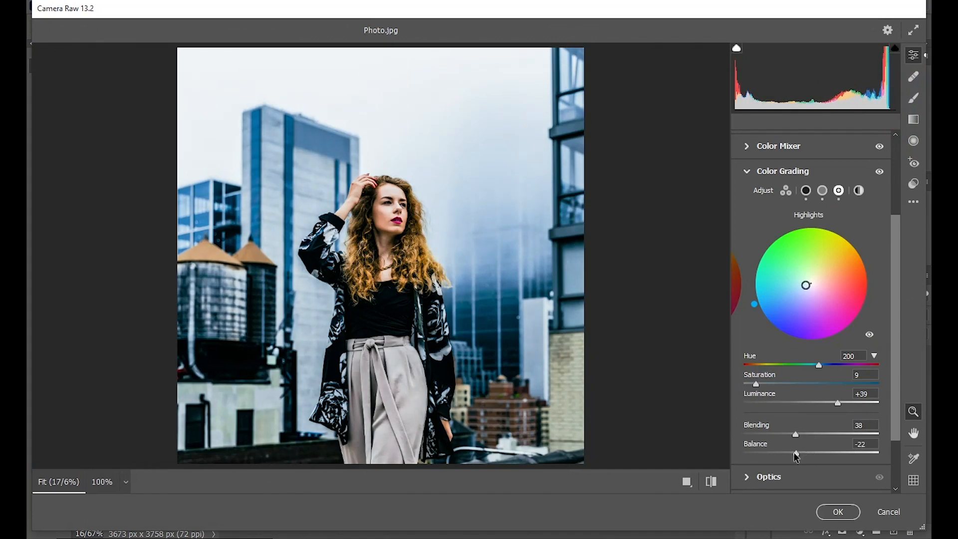
- Add a vignette of -10 with midpoint 0, roundness +58 and feather 80
scroll(788, 454, down, 3)
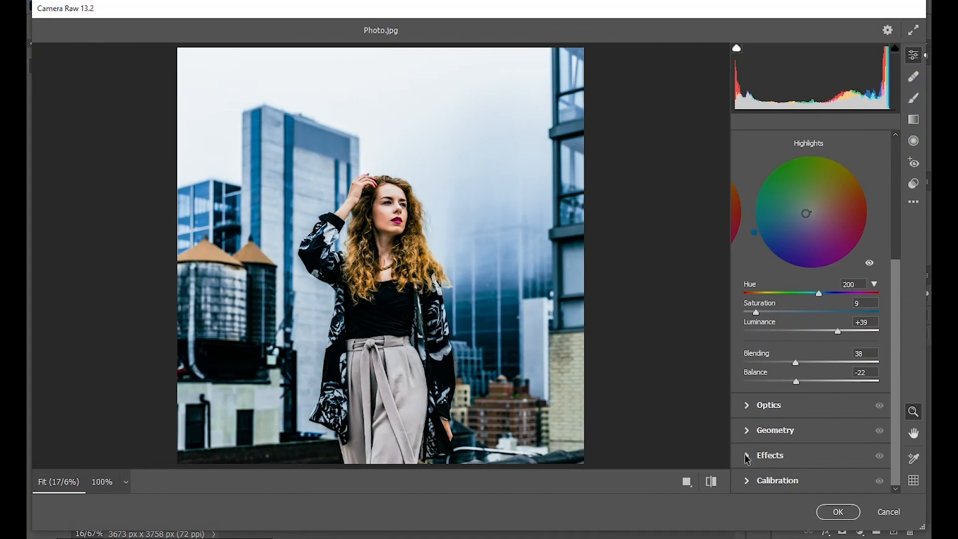
click(746, 456)
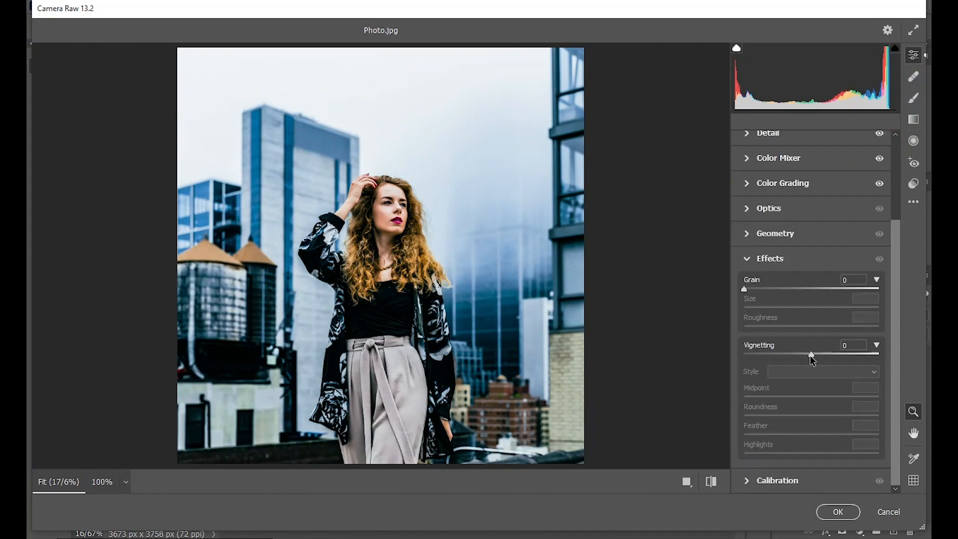
drag(812, 359, 805, 360)
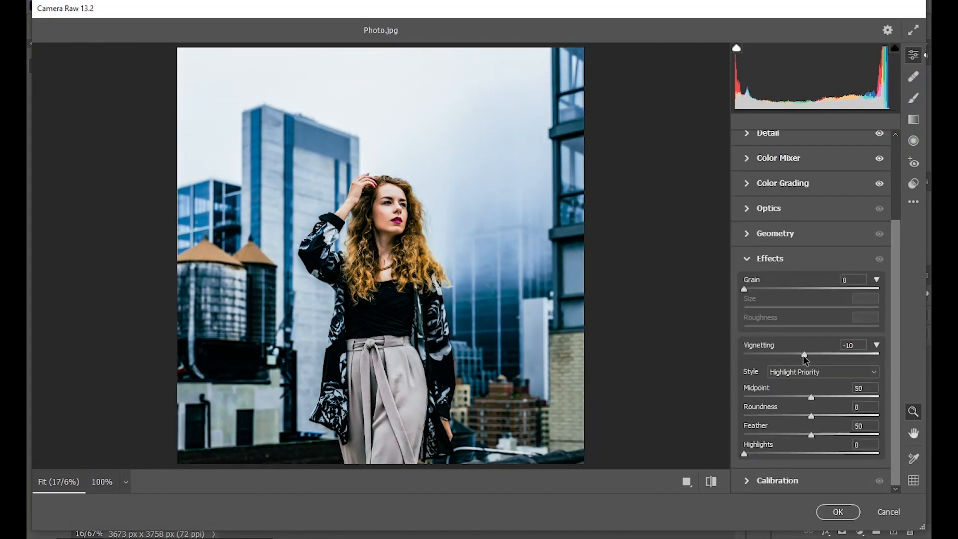
drag(812, 397, 744, 402)
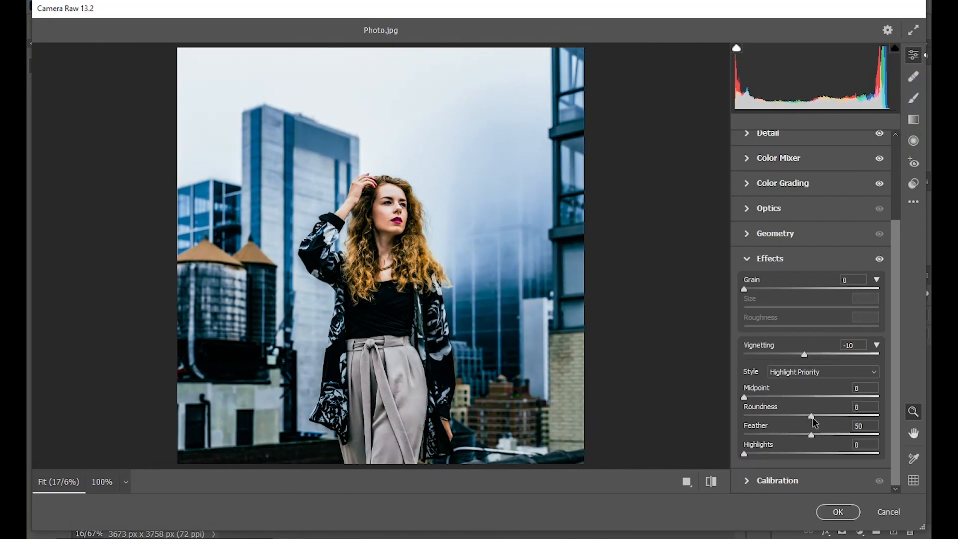
drag(812, 417, 854, 436)
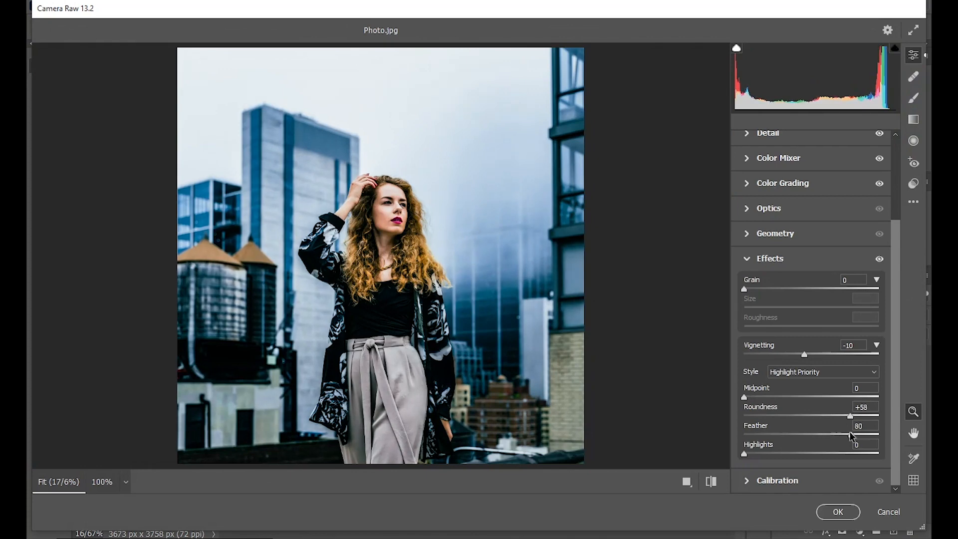
- Calibrate shadows tint to +37, Red saturation to -25, Green hue to +27 and saturation to -15, Blue hue to +17 and saturation to +36
click(777, 480)
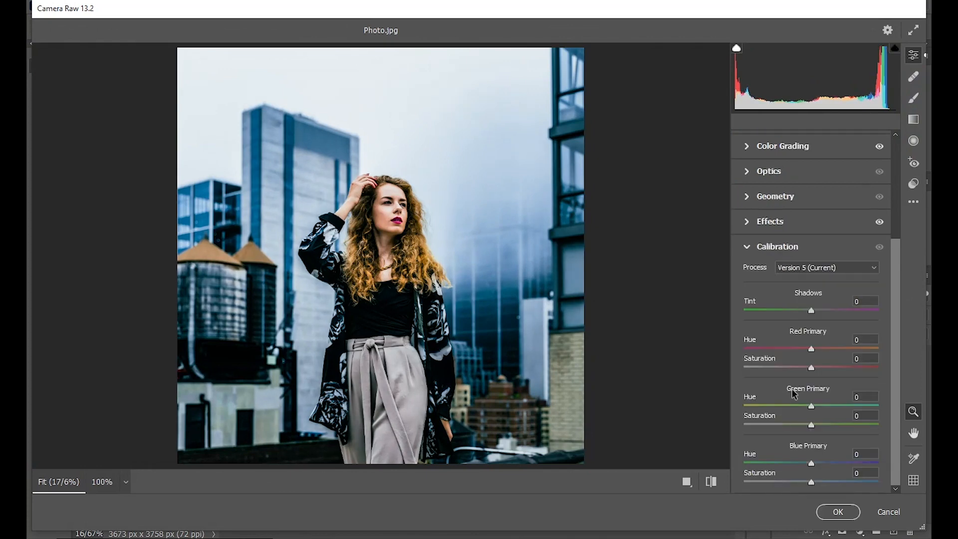
drag(812, 310, 833, 313)
drag(815, 367, 799, 369)
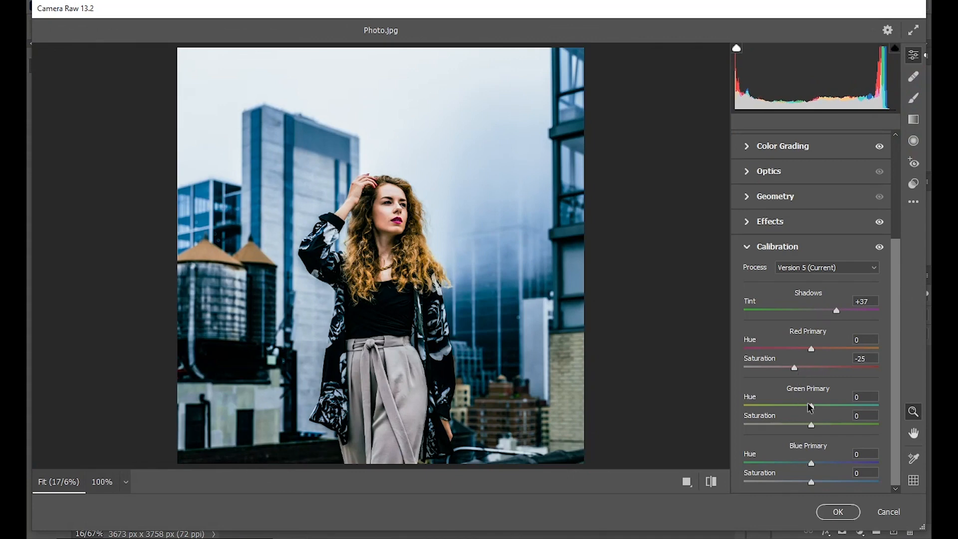
drag(811, 406, 801, 425)
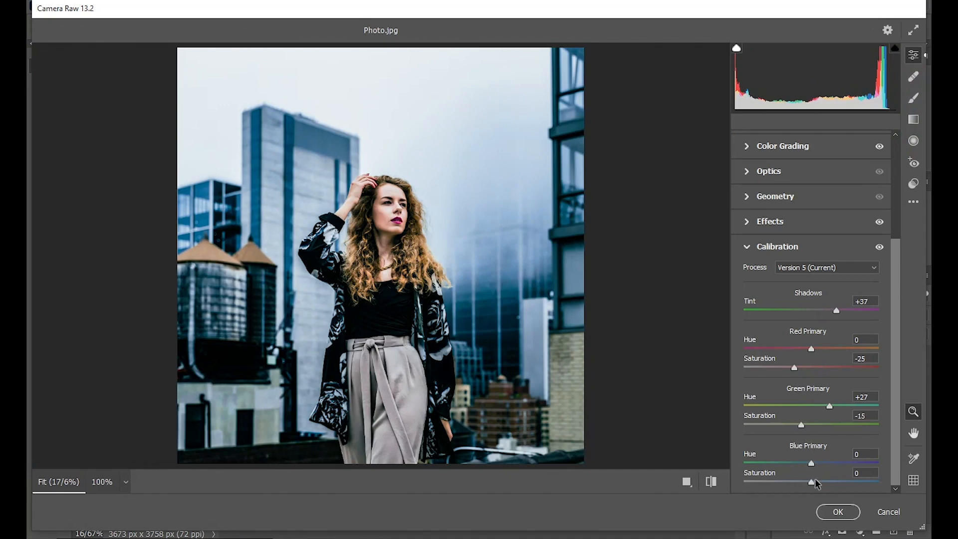
drag(814, 466, 834, 483)
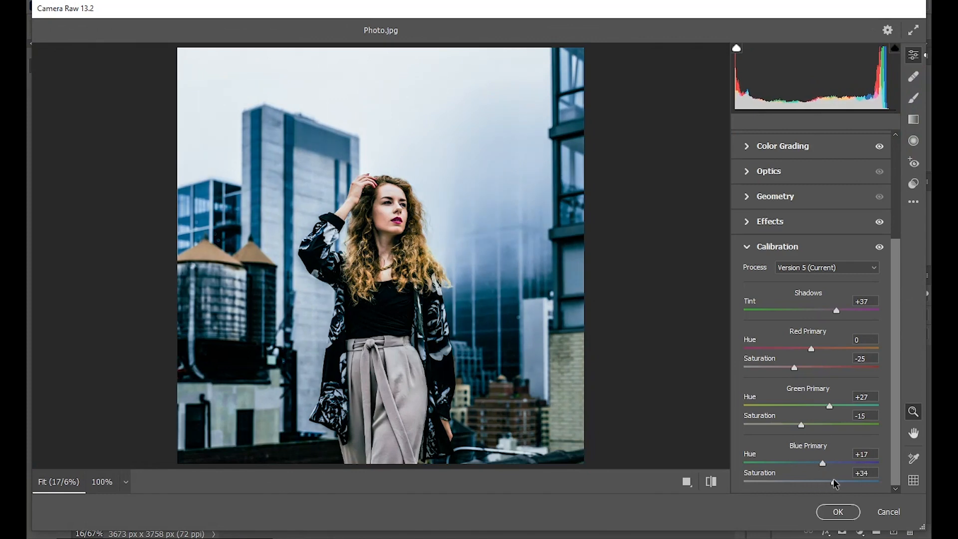
- Compare the graded photo with its default settings and apply the Camera Raw adjustments to the layer
click(711, 482)
click(711, 482)
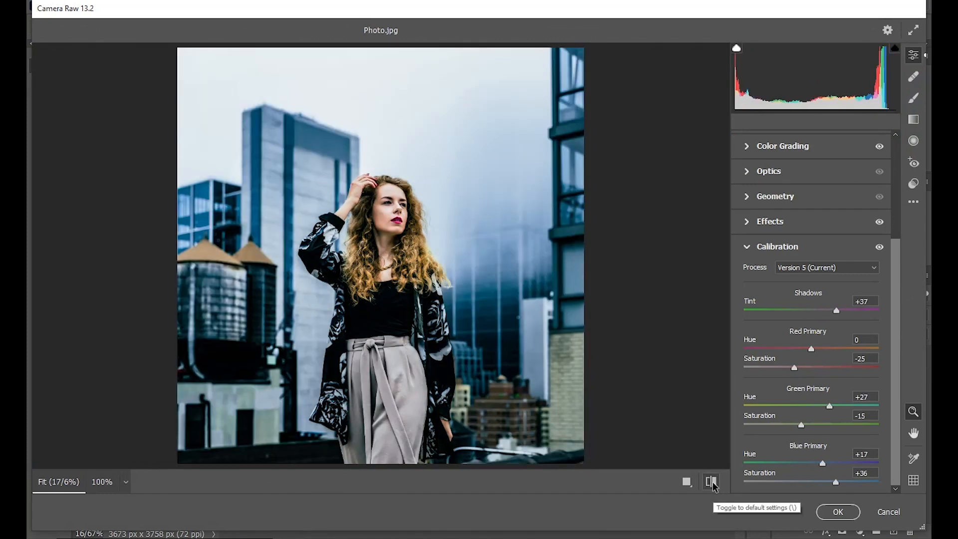
click(711, 482)
click(711, 482)
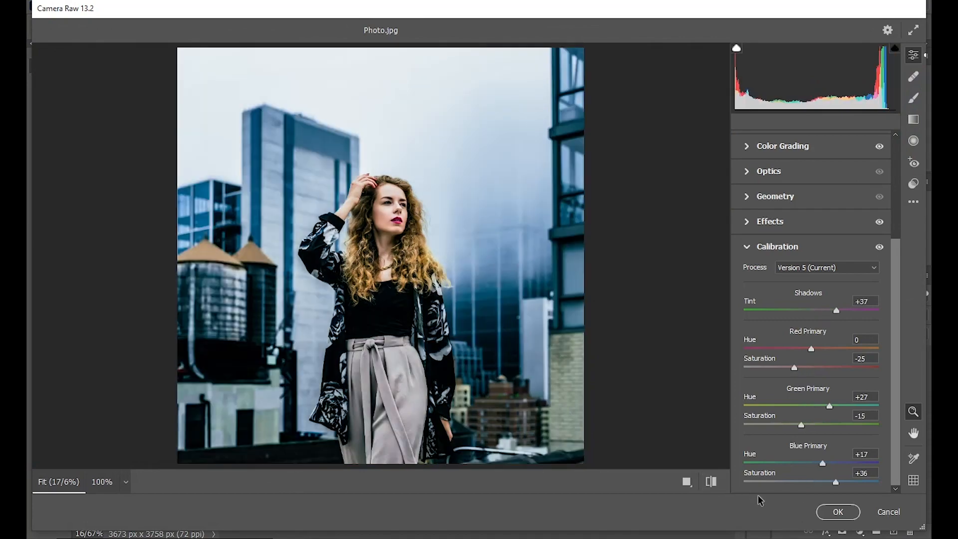
click(838, 511)
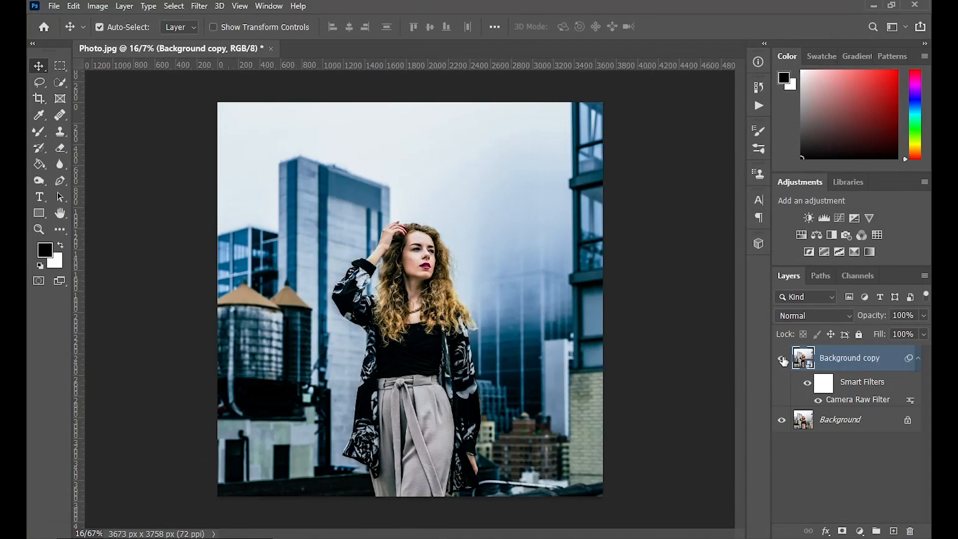
- Compare the photo before and after grading by toggling the visibility of the Background copy layer
click(781, 358)
click(782, 358)
click(782, 359)
click(782, 358)
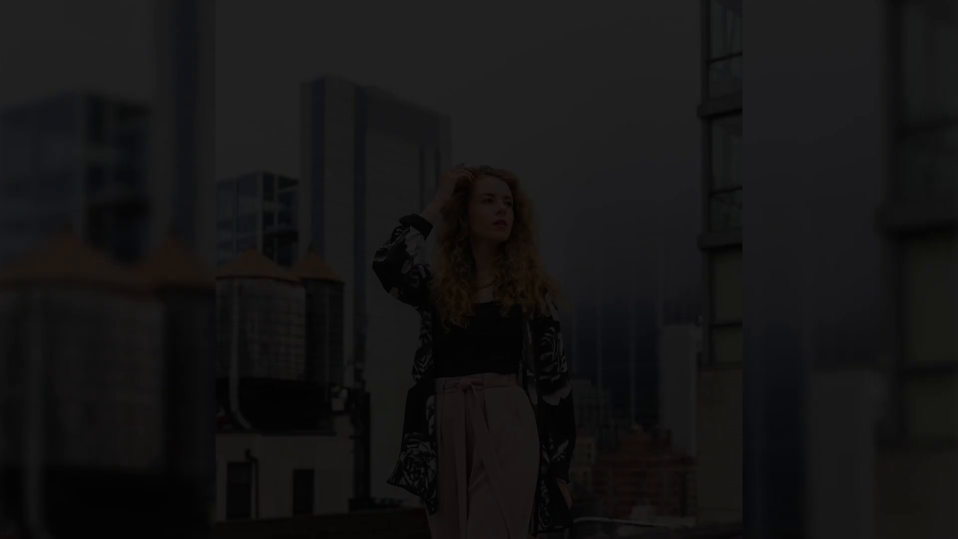